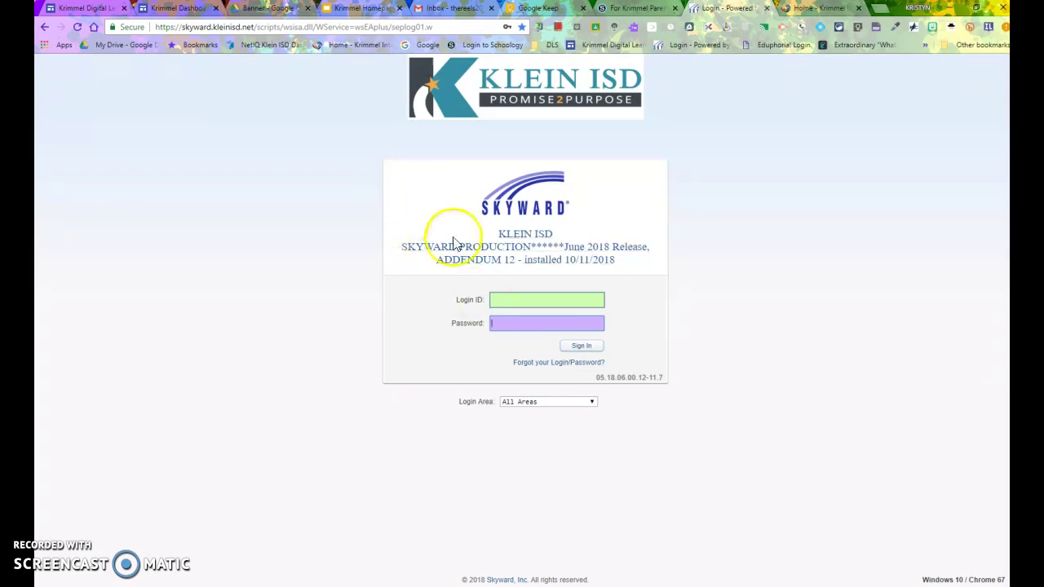
- Sign in to Skyward with the saved teacher login to reach the Krimmel Intermediate dashboard
{"action": "left_click", "coordinate": [519, 298]}
{"action": "left_click", "coordinate": [506, 314]}
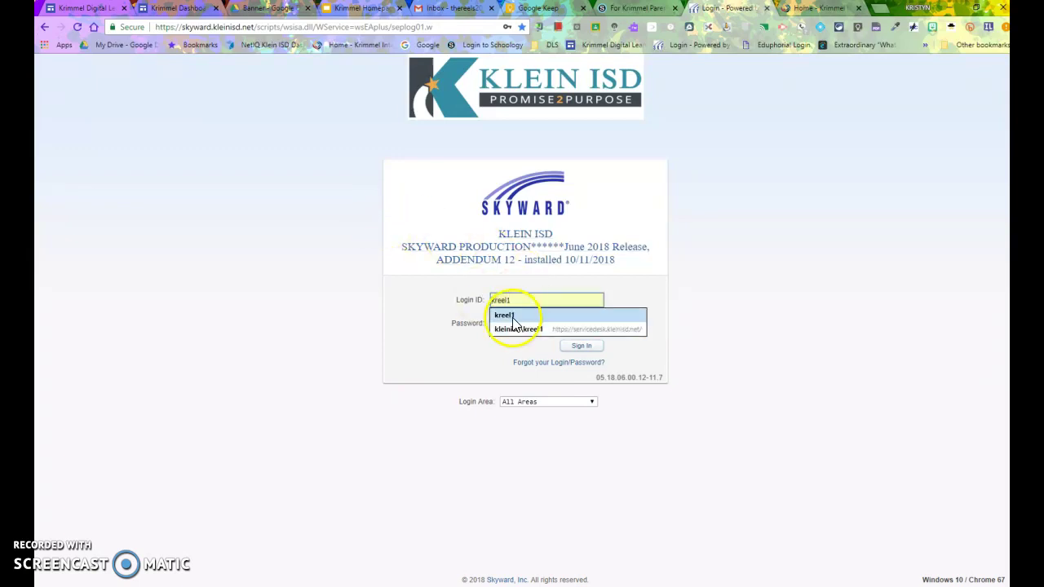
{"action": "left_click", "coordinate": [566, 349]}
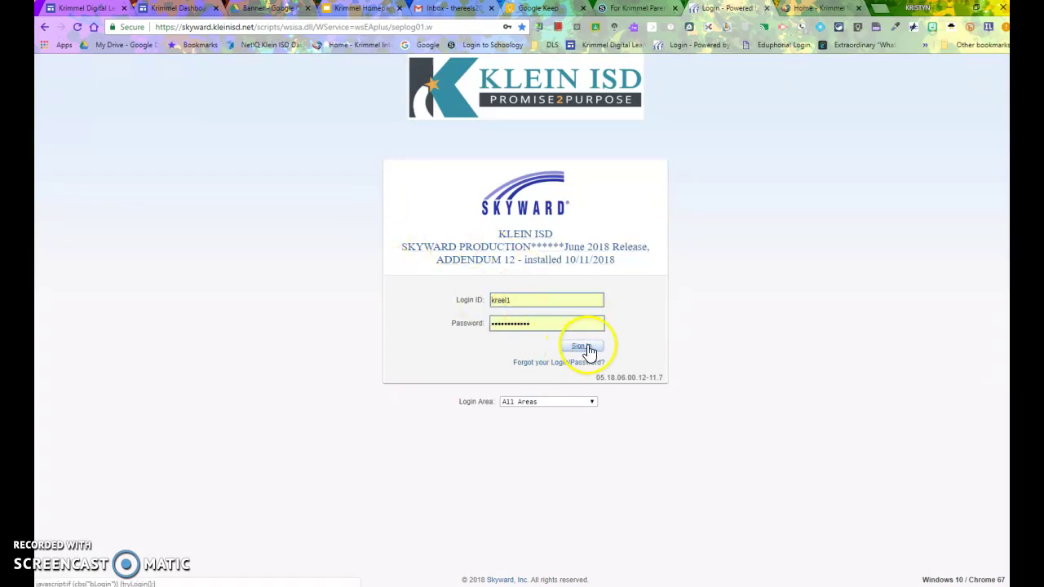
{"action": "left_click", "coordinate": [526, 350]}
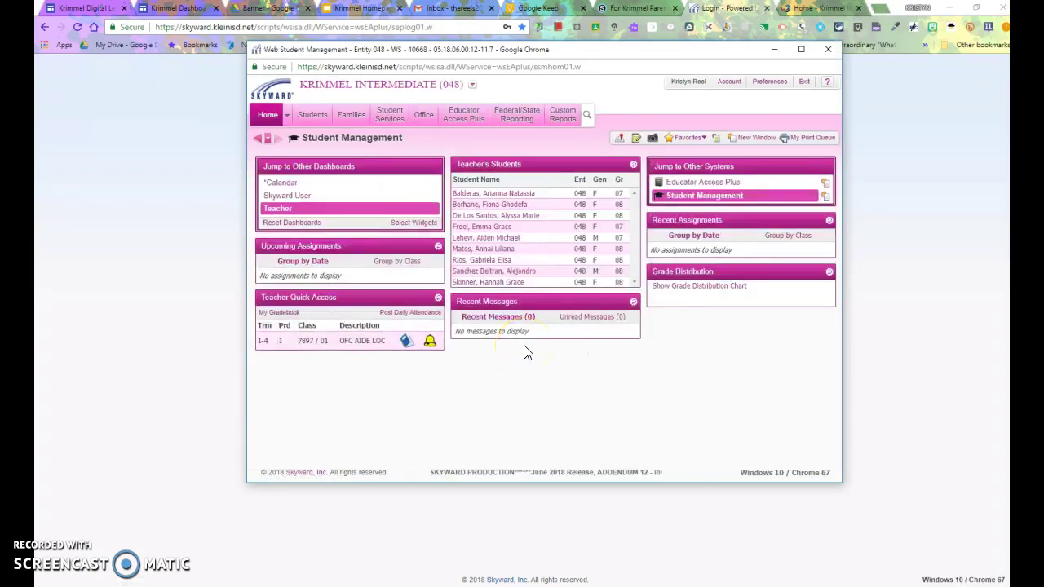
{"action": "left_click", "coordinate": [513, 349]}
{"action": "left_click", "coordinate": [515, 351]}
{"action": "left_click", "coordinate": [408, 343]}
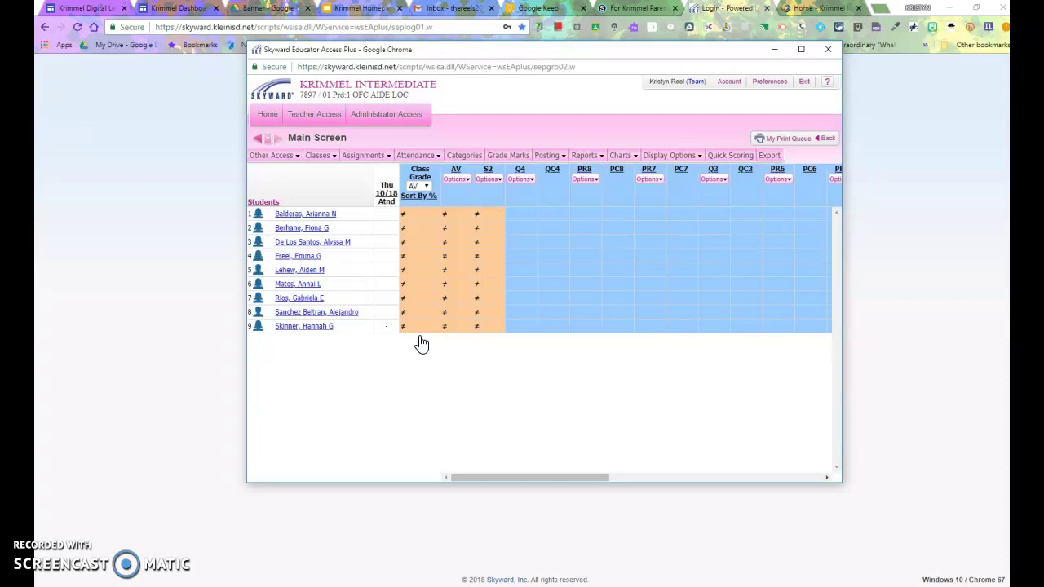
- Open the OFC AIDE LOC class gradebook (7897/01) and its Display Options menu
{"action": "left_click", "coordinate": [373, 227]}
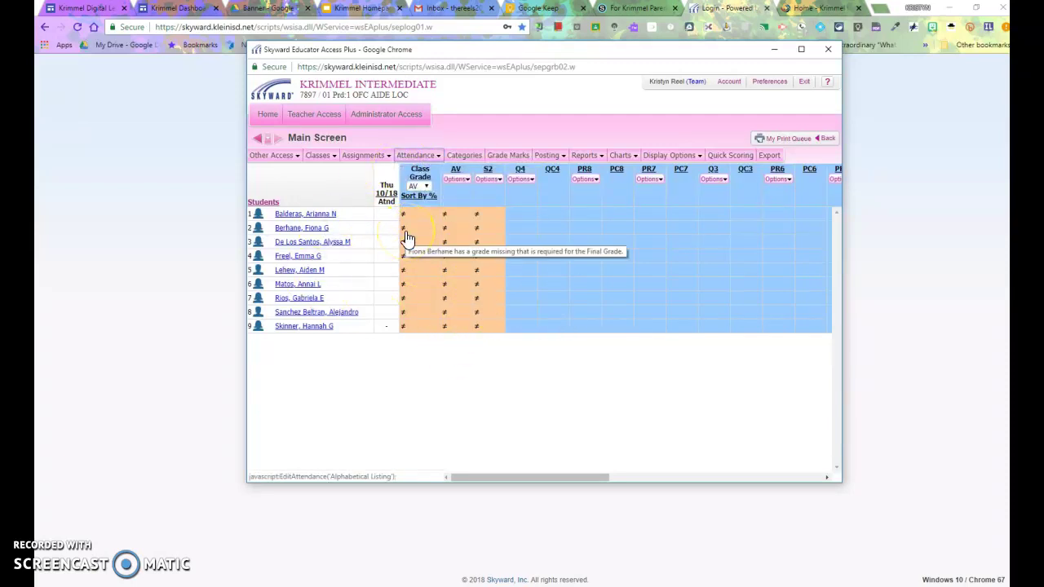
{"action": "left_click", "coordinate": [672, 156]}
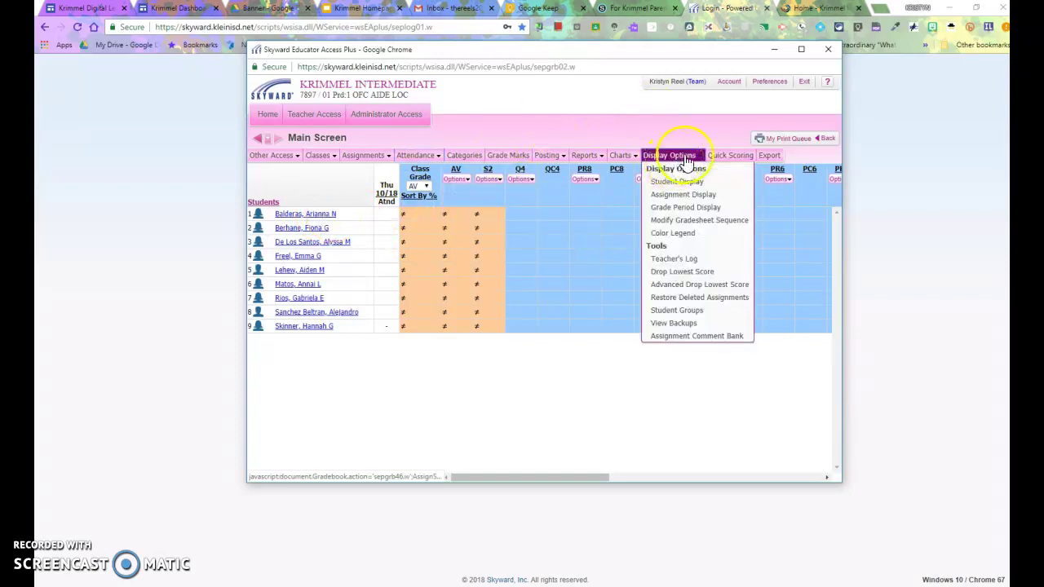
- Open the Teacher's Log and start a new entry for the fourth student
{"action": "left_click", "coordinate": [665, 261]}
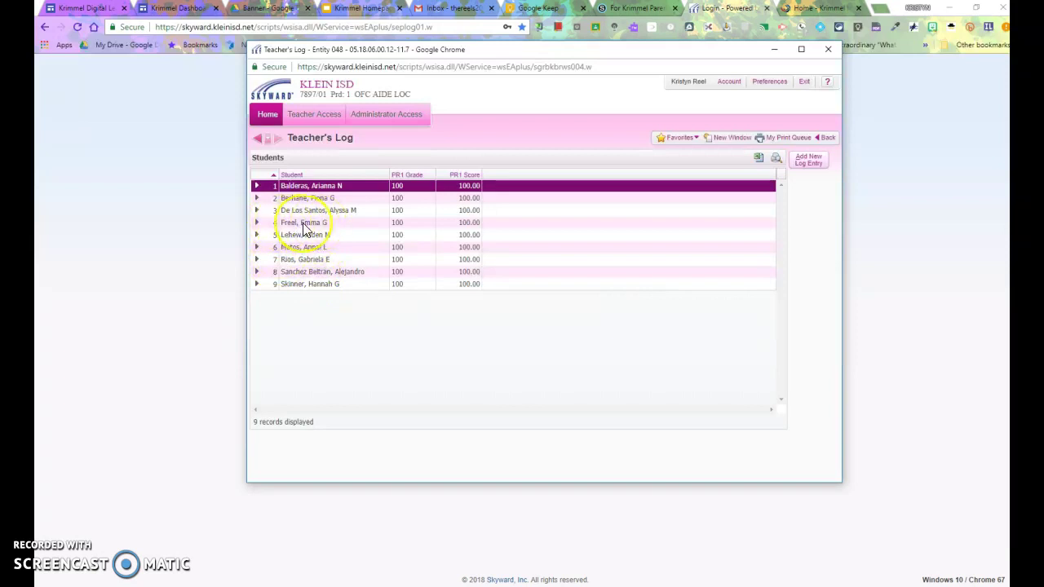
{"action": "left_click", "coordinate": [304, 225]}
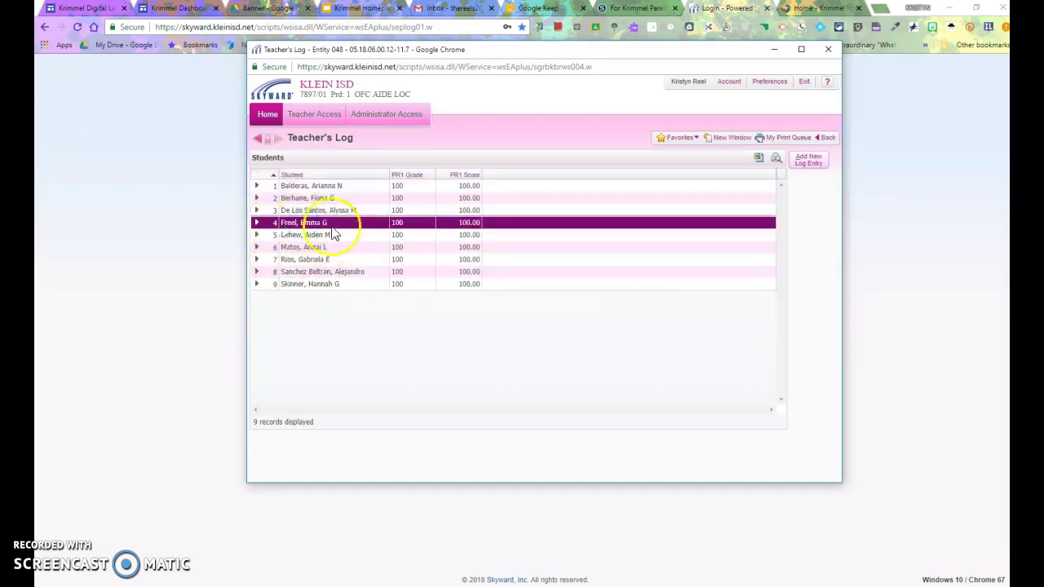
{"action": "left_click", "coordinate": [817, 164]}
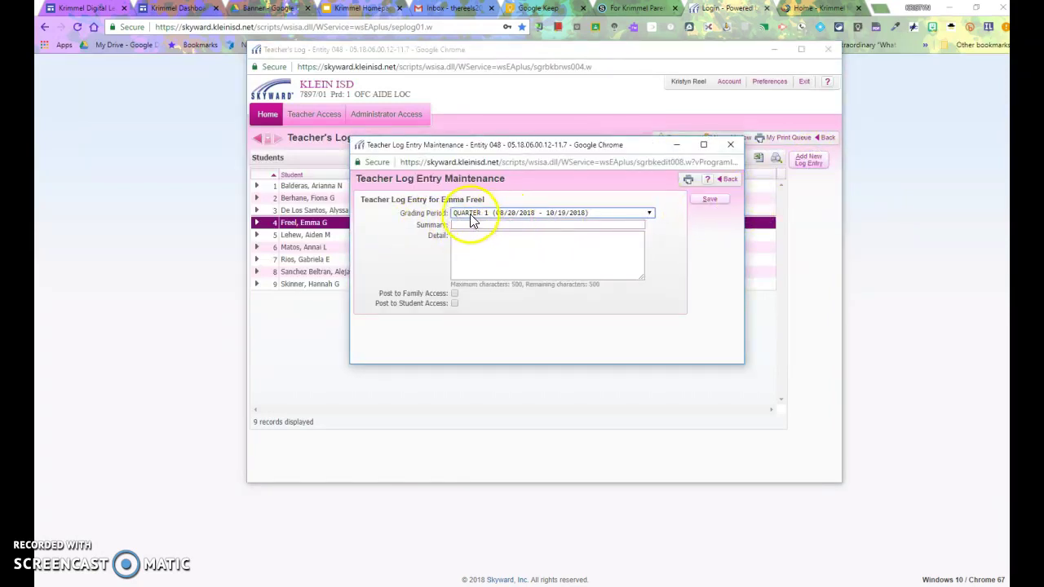
- Set the log entry's Grading Period to QUARTER 1 (08/20/2018 - 10/19/2018)
{"action": "left_click", "coordinate": [651, 213]}
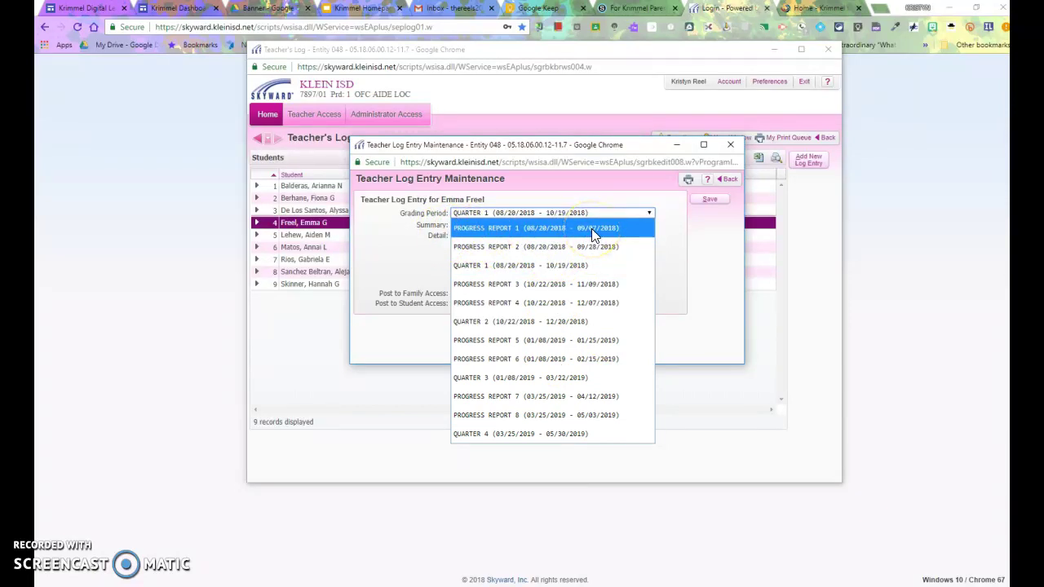
{"action": "left_click", "coordinate": [522, 265]}
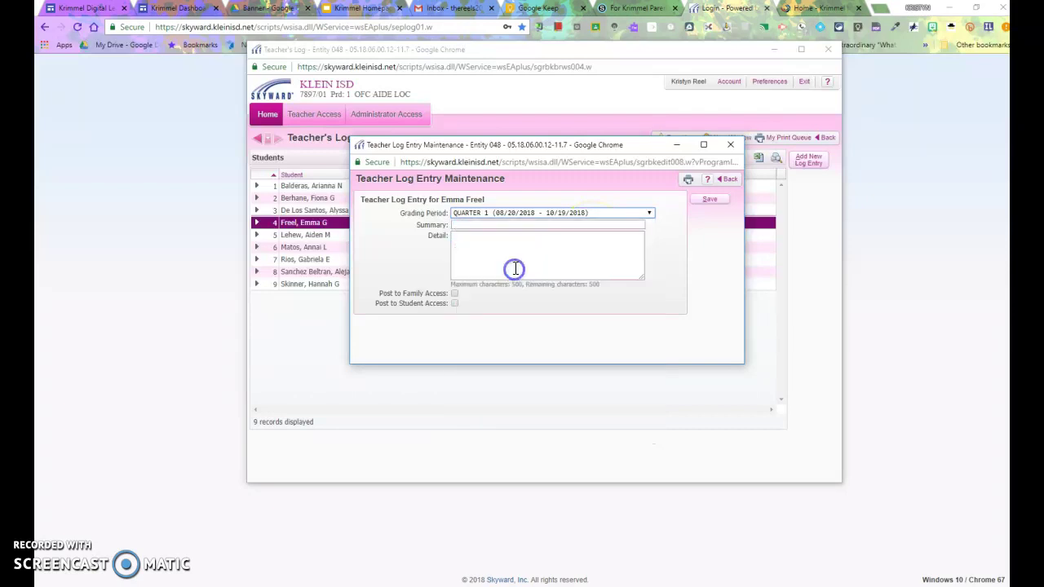
{"action": "left_click", "coordinate": [462, 226]}
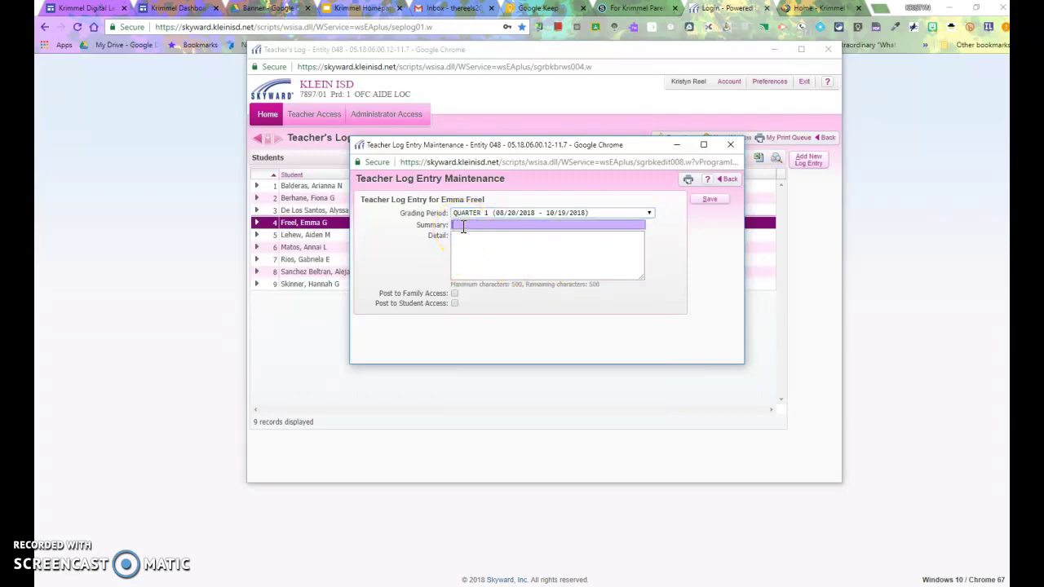
- Enter 'Talking during Class' as the log entry's summary
{"action": "type", "text": "Talking during Class"}
{"action": "left_click", "coordinate": [466, 241]}
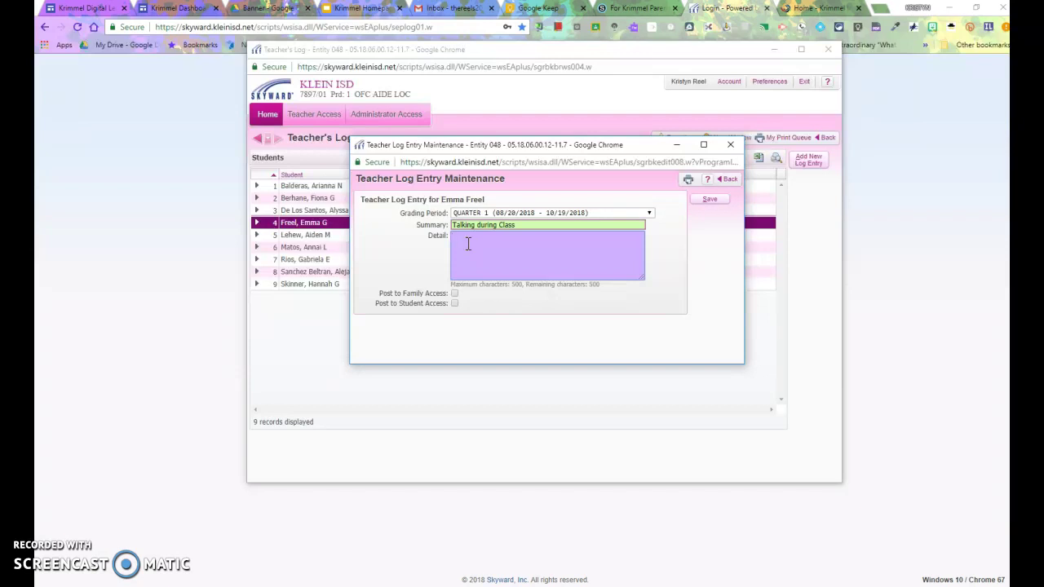
- Write a 'Parent Contact: phone call' detail note about speaking with the mother regarding class talking
{"action": "type", "text": "Parent Co"}
{"action": "type", "text": "ntact: "}
{"action": "type", "text": "phone call"}
{"action": "type", "text": "Spoke "}
{"action": "type", "text": "with "}
{"action": "type", "text": "mother re"}
{"action": "type", "text": "garding her talk"}
{"action": "type", "text": "ing during"}
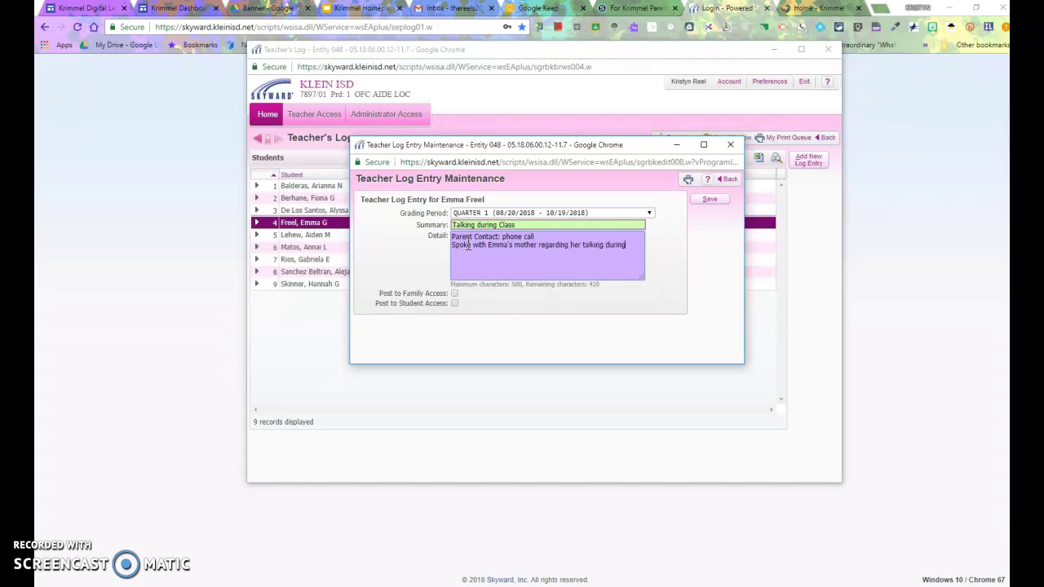
{"action": "type", "text": " class. We discussed the conversation I had"}
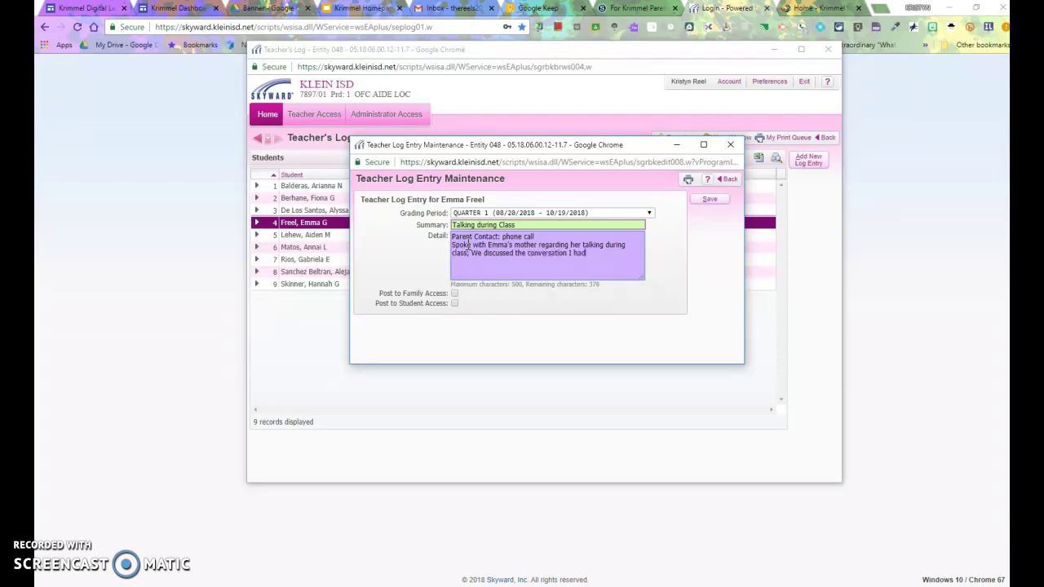
{"action": "type", "text": ". "}
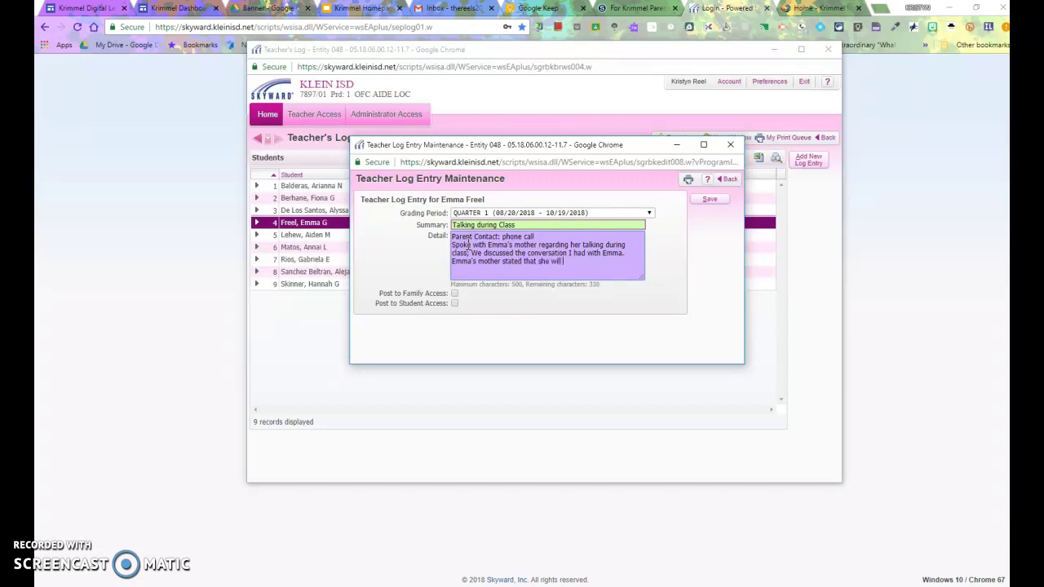
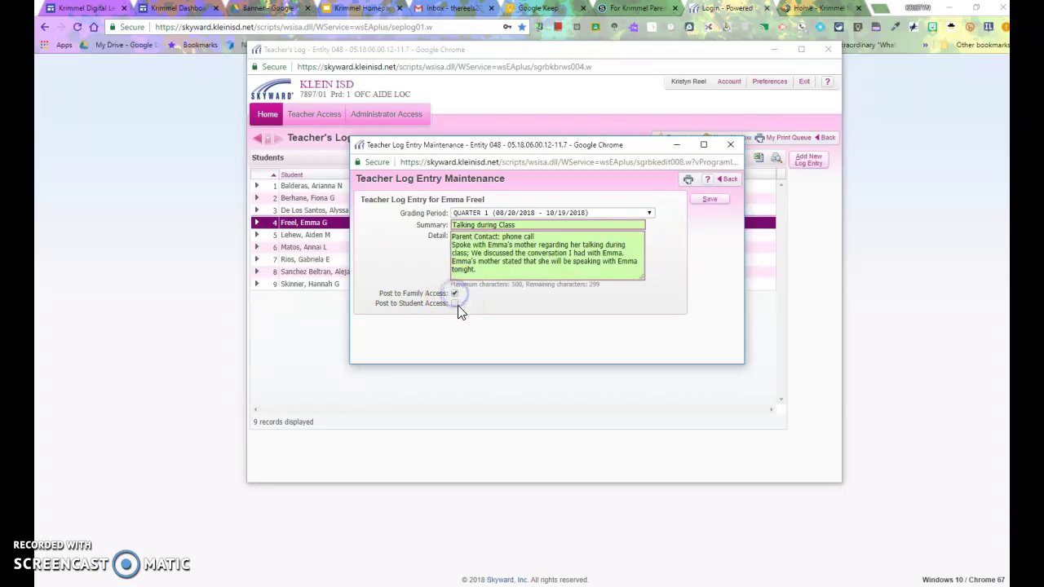
- Uncheck Post to Family Access and Post to Student Access, then save the entry
{"action": "left_click", "coordinate": [455, 303]}
{"action": "left_click", "coordinate": [408, 308]}
{"action": "left_click", "coordinate": [454, 294]}
{"action": "left_click", "coordinate": [455, 303]}
{"action": "left_click", "coordinate": [709, 201]}
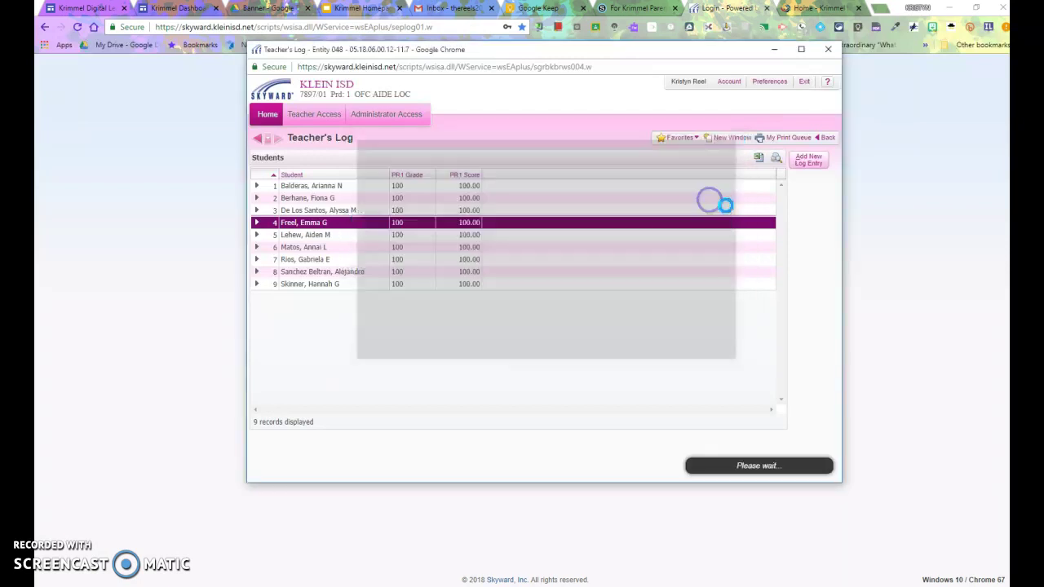
- Review the fourth student's QUARTER 1 log entries and save the new 'Talking during Class' entry
{"action": "left_click", "coordinate": [256, 221]}
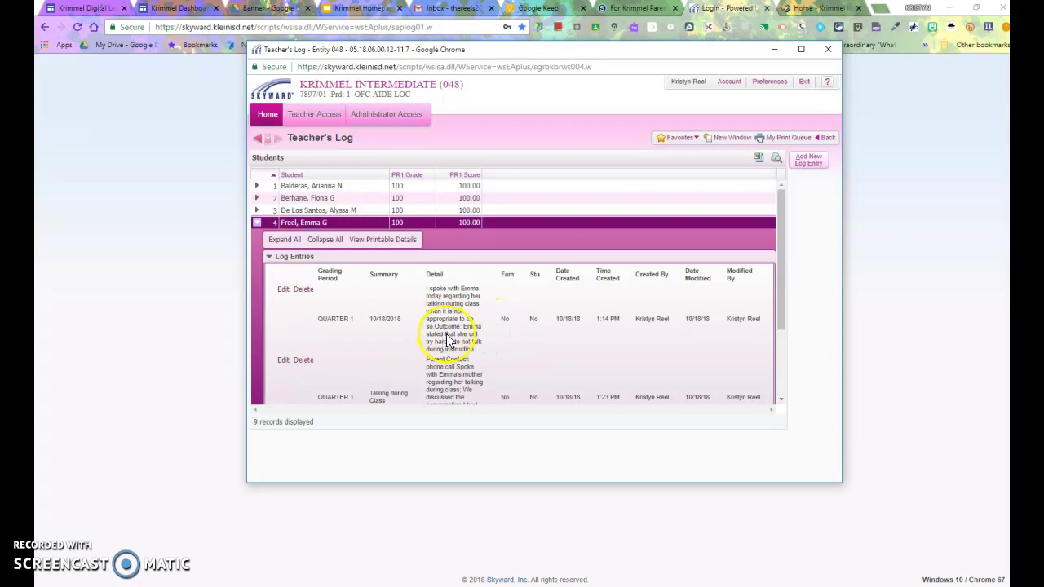
{"action": "scroll", "coordinate": [455, 335], "scroll_direction": "down", "scroll_amount": 3}
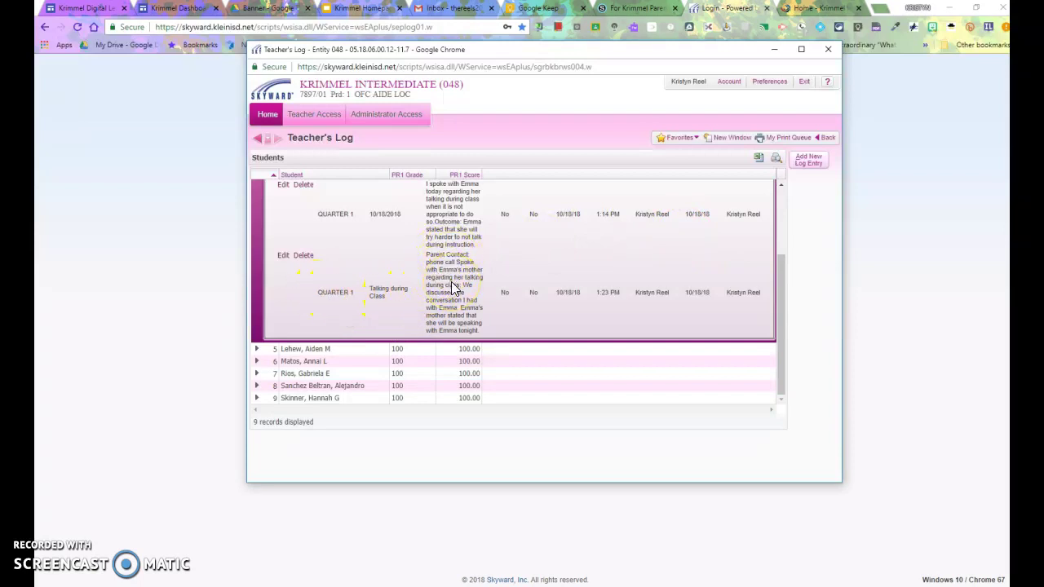
{"action": "scroll", "coordinate": [523, 306], "scroll_direction": "up", "scroll_amount": 3}
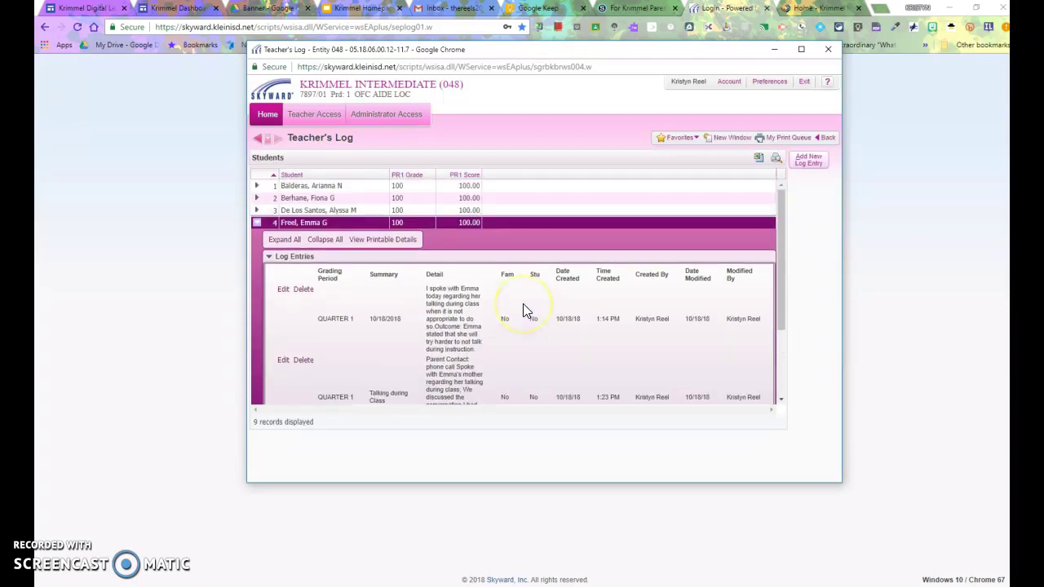
{"action": "scroll", "coordinate": [523, 306], "scroll_direction": "down", "scroll_amount": 2}
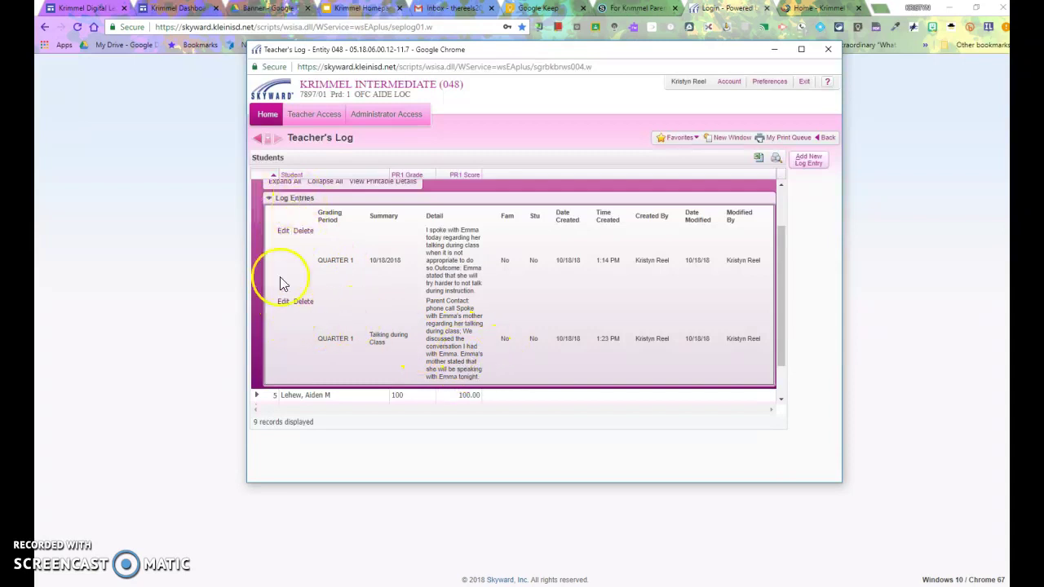
{"action": "left_click", "coordinate": [283, 302]}
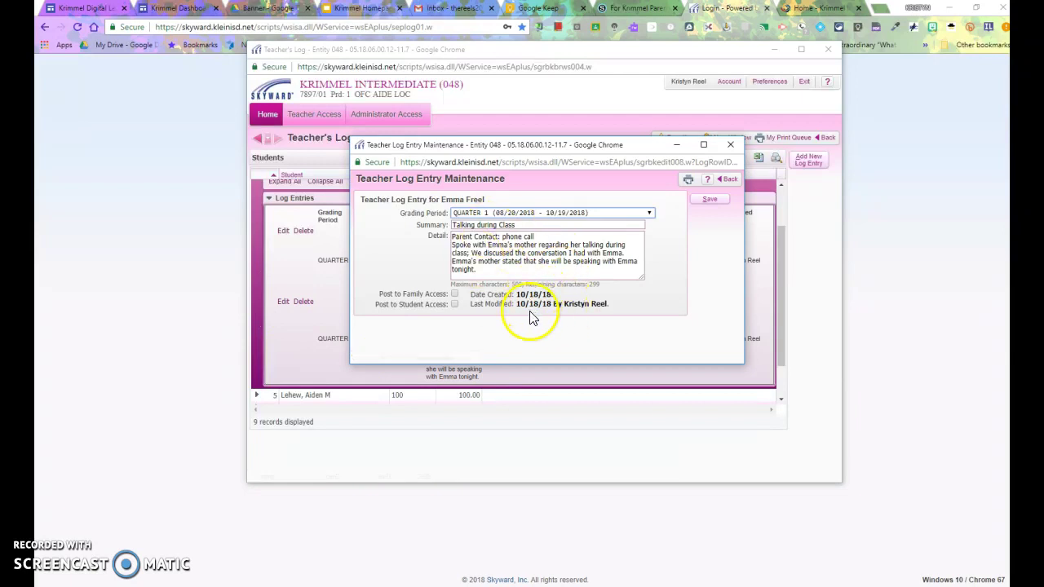
{"action": "left_click", "coordinate": [709, 200]}
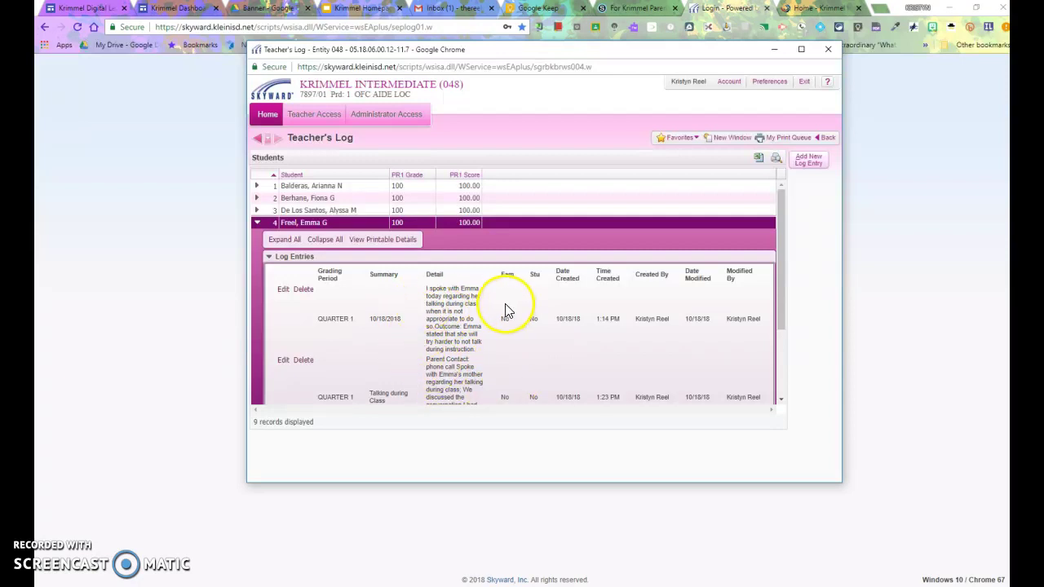
- Close the Teacher's Log and sign in with the administrator's login ID and password
{"action": "left_click", "coordinate": [829, 51]}
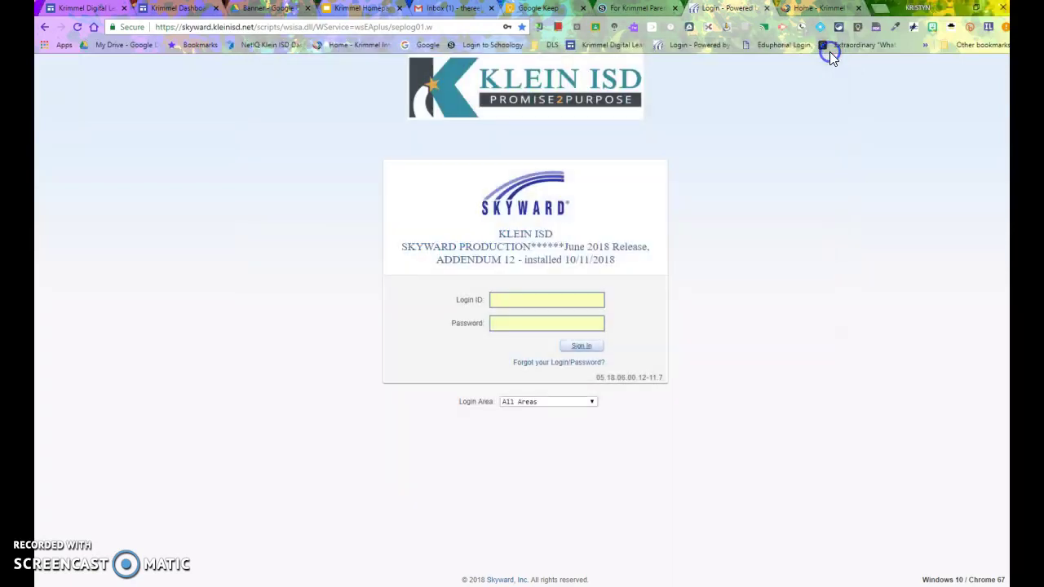
{"action": "left_click", "coordinate": [503, 299]}
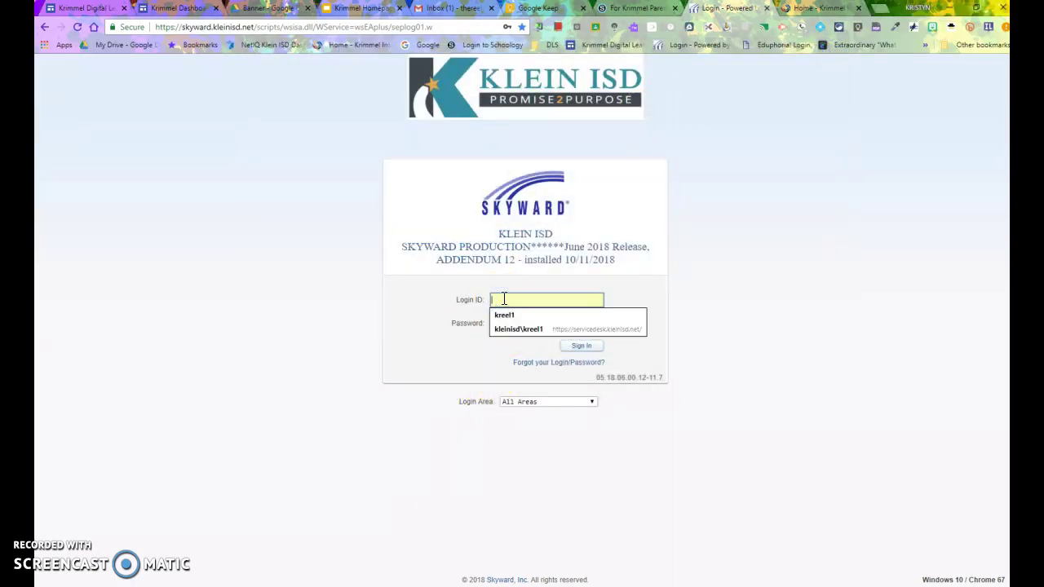
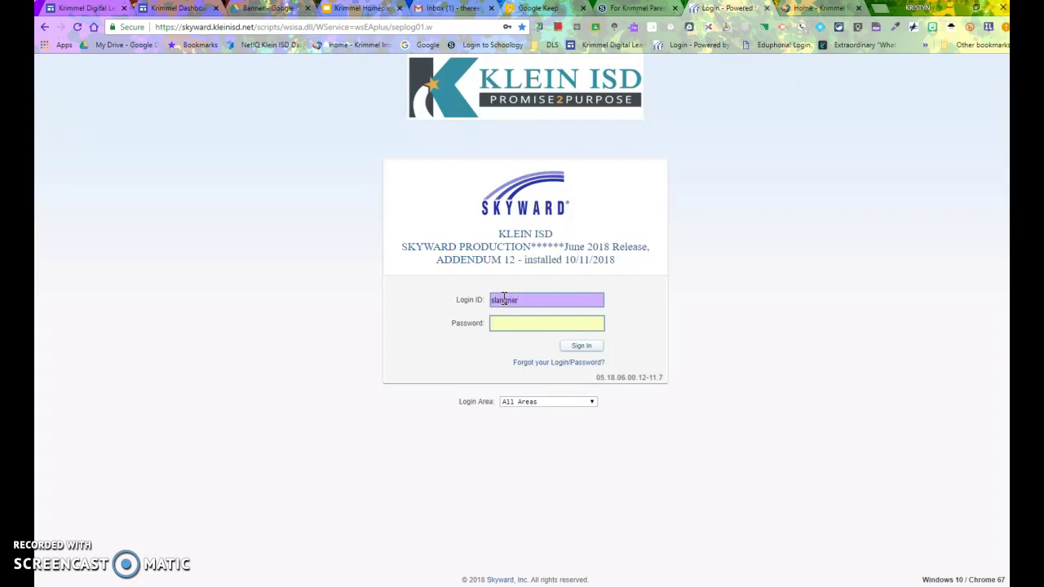
{"action": "key", "text": "Tab"}
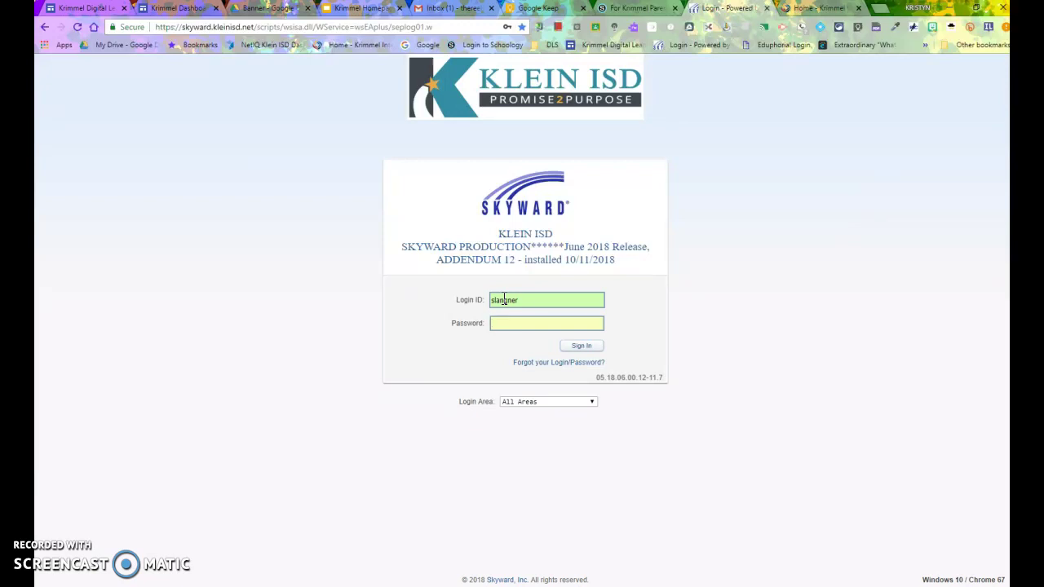
{"action": "type", "text": "•••"}
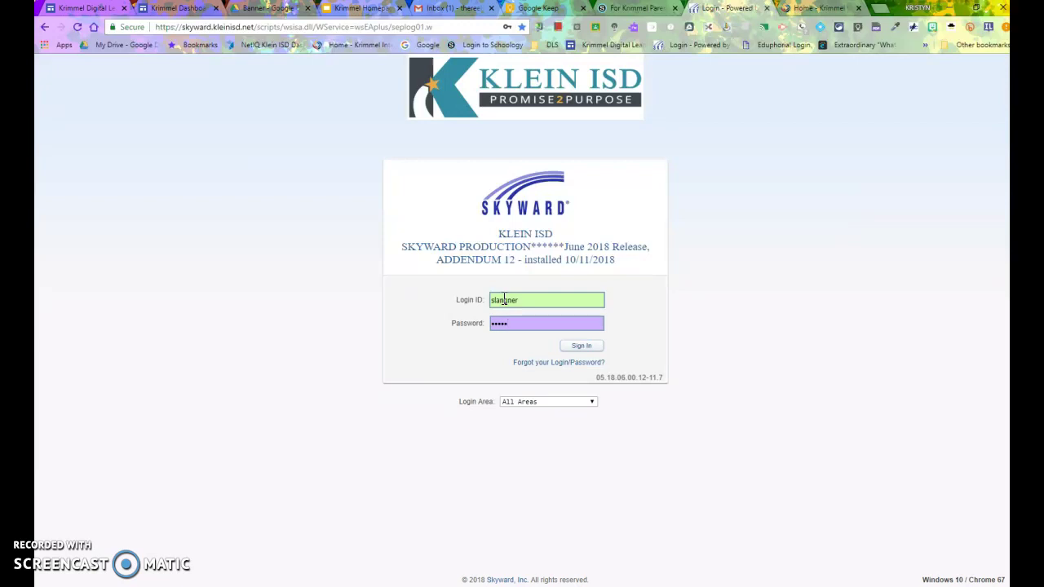
{"action": "type", "text": "•••••••"}
{"action": "key", "text": "BackSpace"}
{"action": "key", "text": "BackSpace"}
{"action": "key", "text": "BackSpace"}
{"action": "key", "text": "BackSpace"}
{"action": "key", "text": "BackSpace"}
{"action": "key", "text": "BackSpace"}
{"action": "key", "text": "BackSpace"}
{"action": "key", "text": "BackSpace"}
{"action": "key", "text": "BackSpace"}
{"action": "key", "text": "BackSpace"}
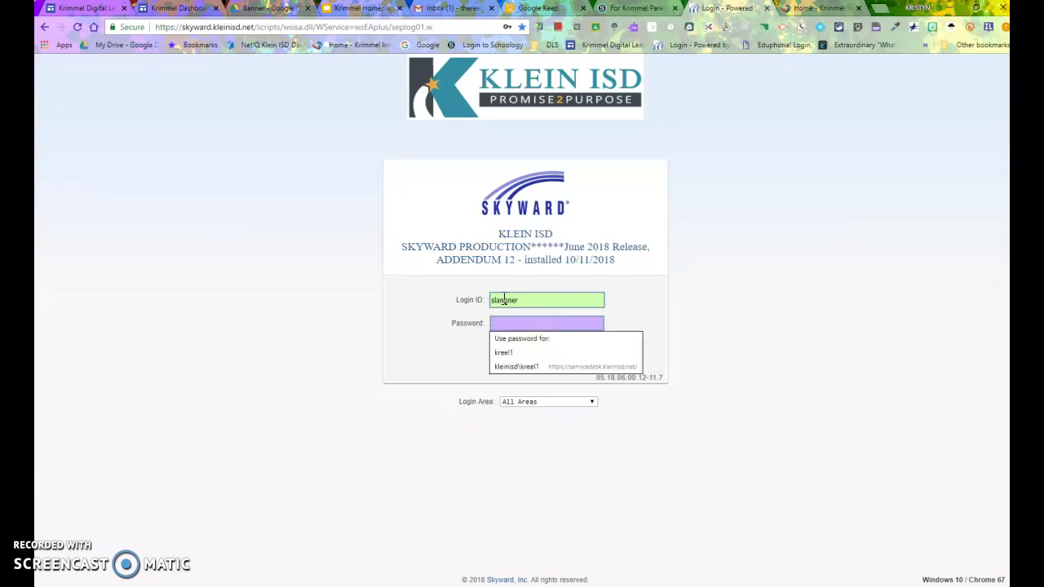
{"action": "type", "text": "•"}
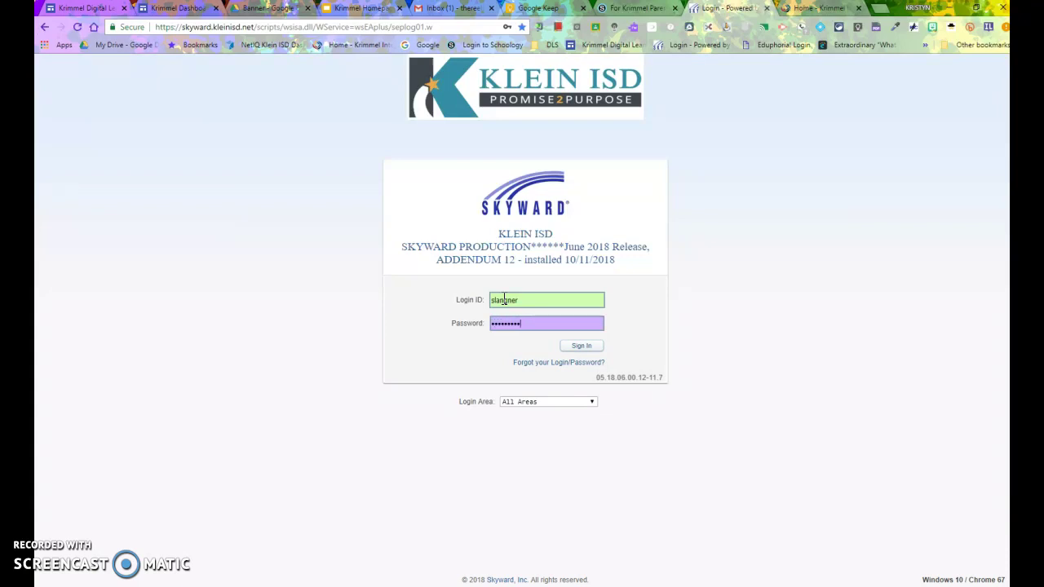
{"action": "type", "text": "••••••••••••"}
{"action": "key", "text": "Return"}
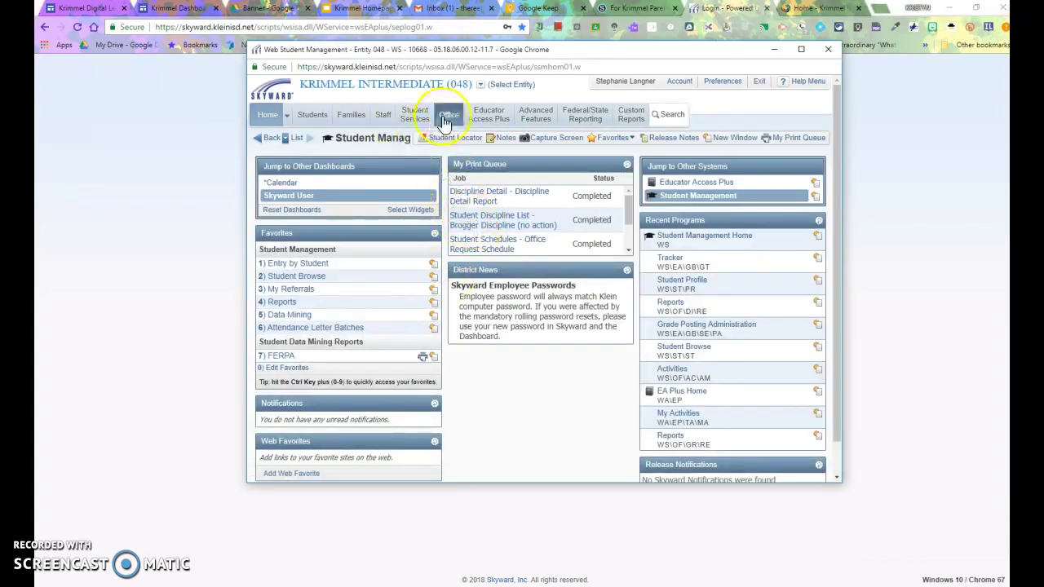
- Open the Educator Access Plus Gradebook Tracker and expand the teacher's row of classes
{"action": "left_click", "coordinate": [496, 119]}
{"action": "left_click", "coordinate": [290, 175]}
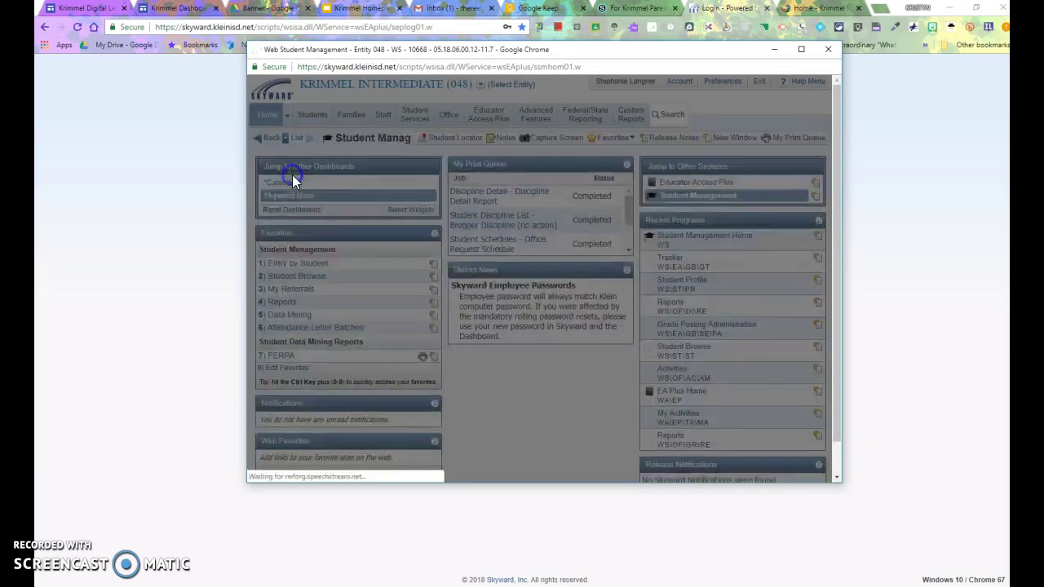
{"action": "scroll", "coordinate": [285, 269], "scroll_direction": "down", "scroll_amount": 5}
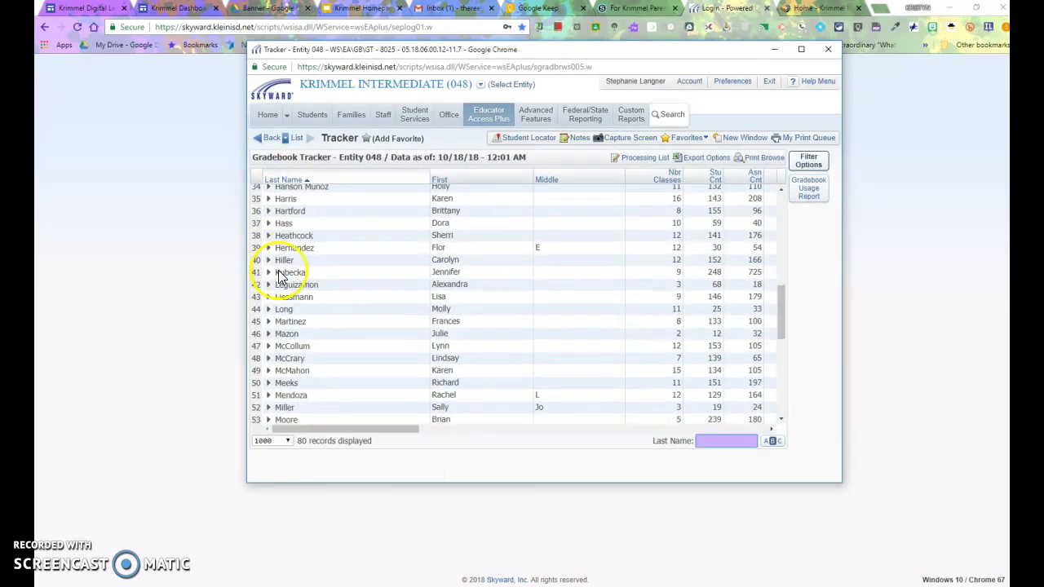
{"action": "scroll", "coordinate": [285, 300], "scroll_direction": "down", "scroll_amount": 3}
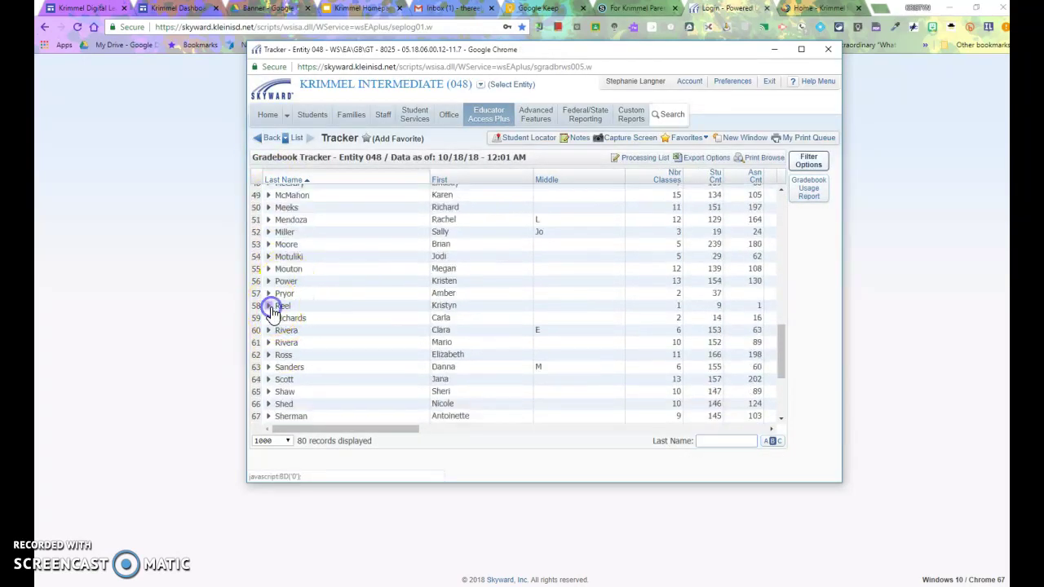
{"action": "left_click", "coordinate": [268, 303]}
- Open the 7897/01 OFC AIDE LOC gradebook and the student's Teacher's Log
{"action": "left_click", "coordinate": [402, 261]}
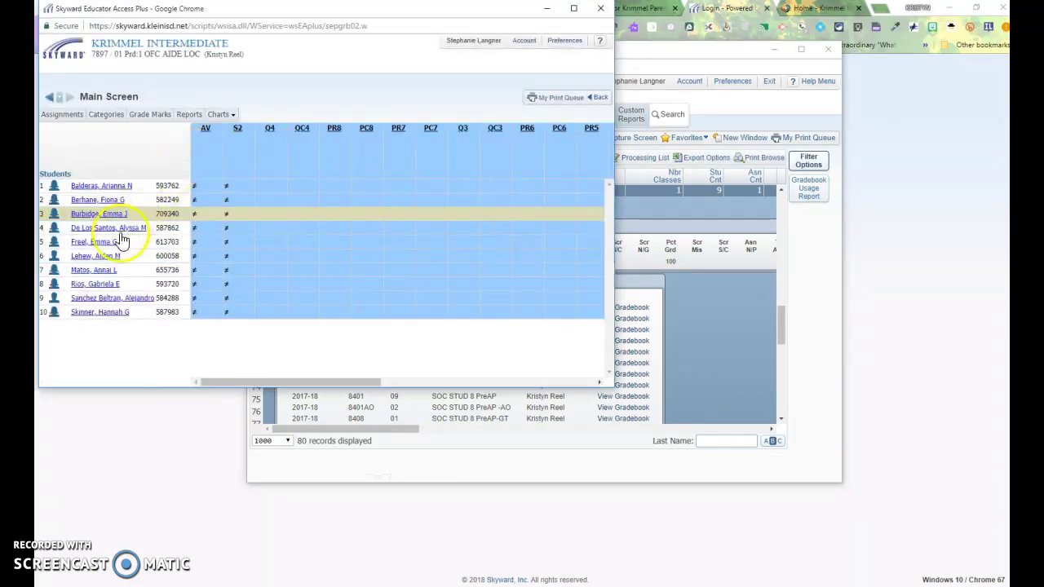
{"action": "left_click", "coordinate": [95, 242]}
{"action": "left_click", "coordinate": [420, 148]}
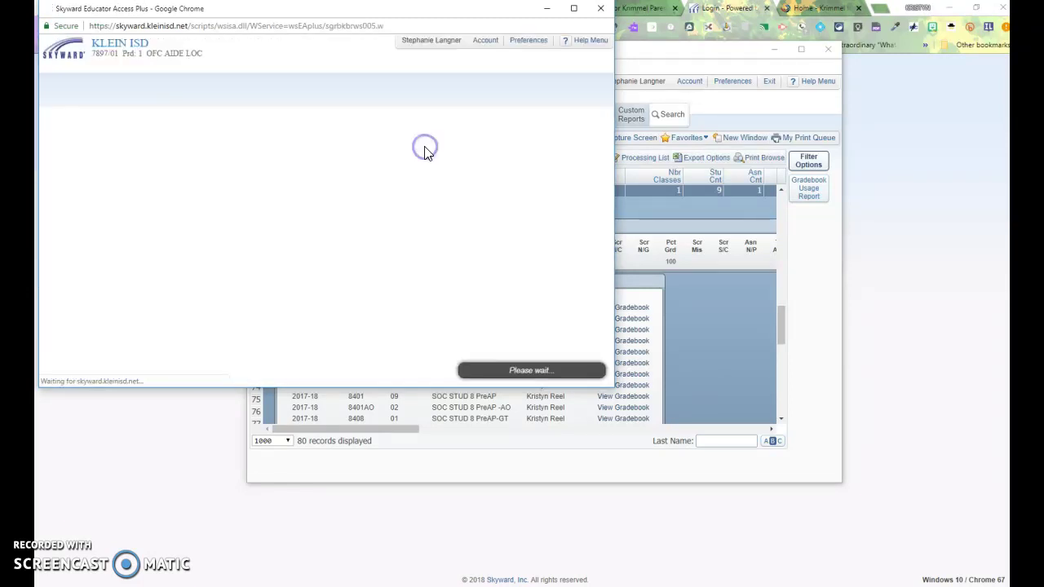
- Maximize the Teacher's Log window and expand the 10/18/2018 entry's Log Entry Detail
{"action": "left_click", "coordinate": [574, 8]}
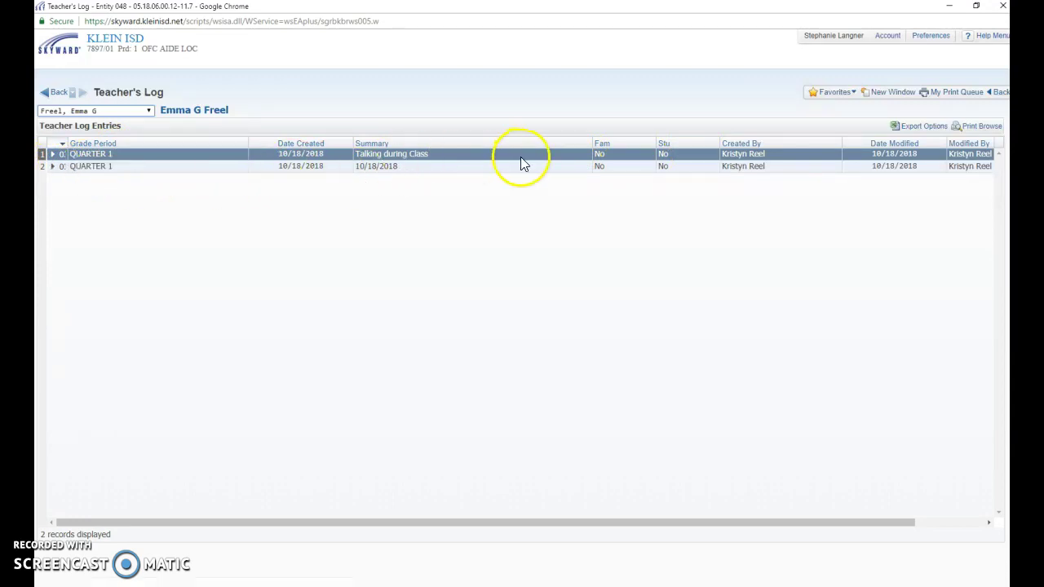
{"action": "left_click", "coordinate": [53, 168]}
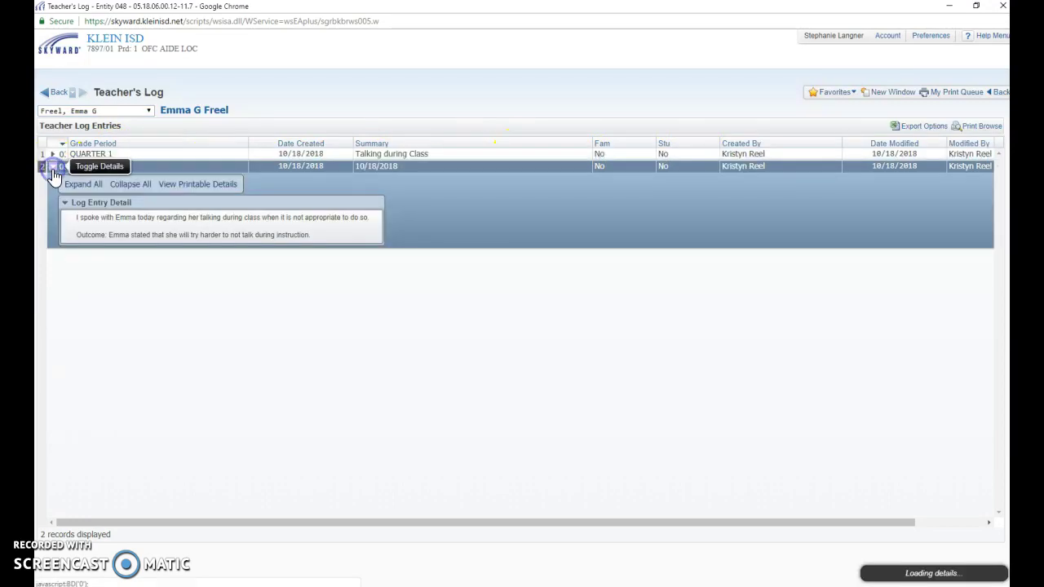
{"action": "left_click", "coordinate": [54, 153]}
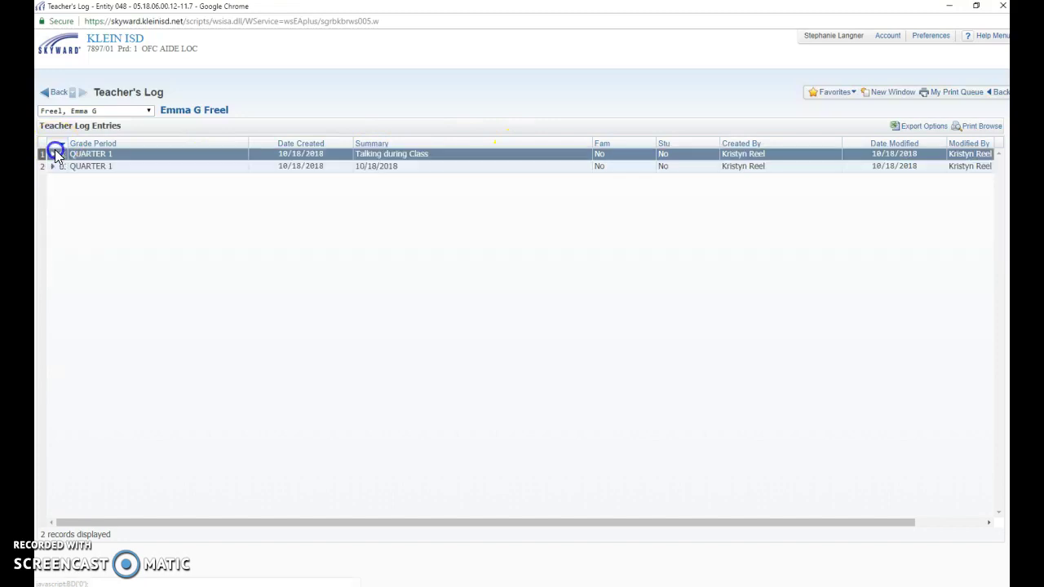
{"action": "left_click", "coordinate": [52, 232]}
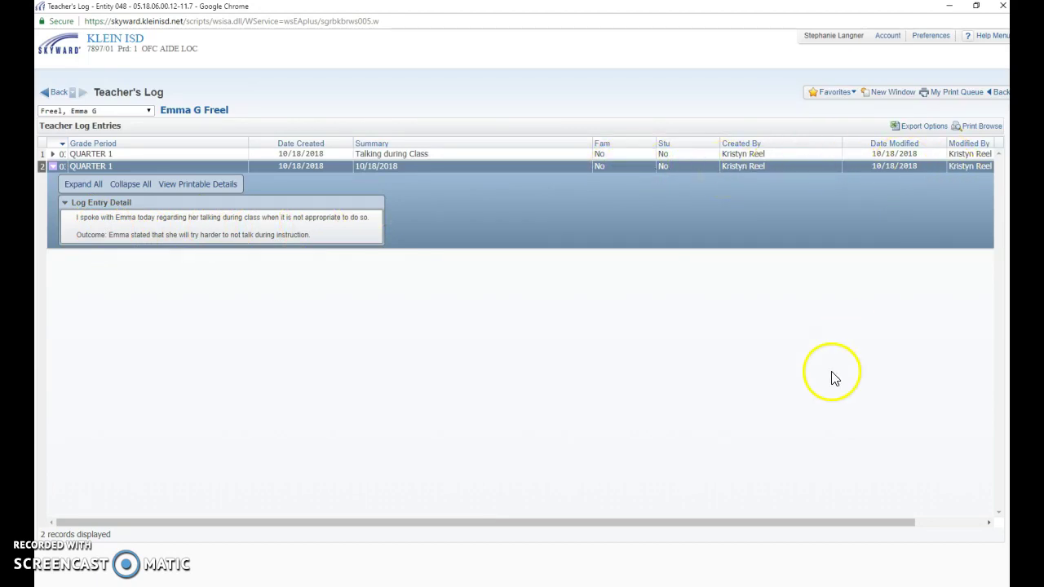
- Collapse the 10/18/2018 entry and expand 'Talking during Class' to show its parent phone-call detail
{"action": "left_click_drag", "start_coordinate": [761, 528], "coordinate": [795, 527]}
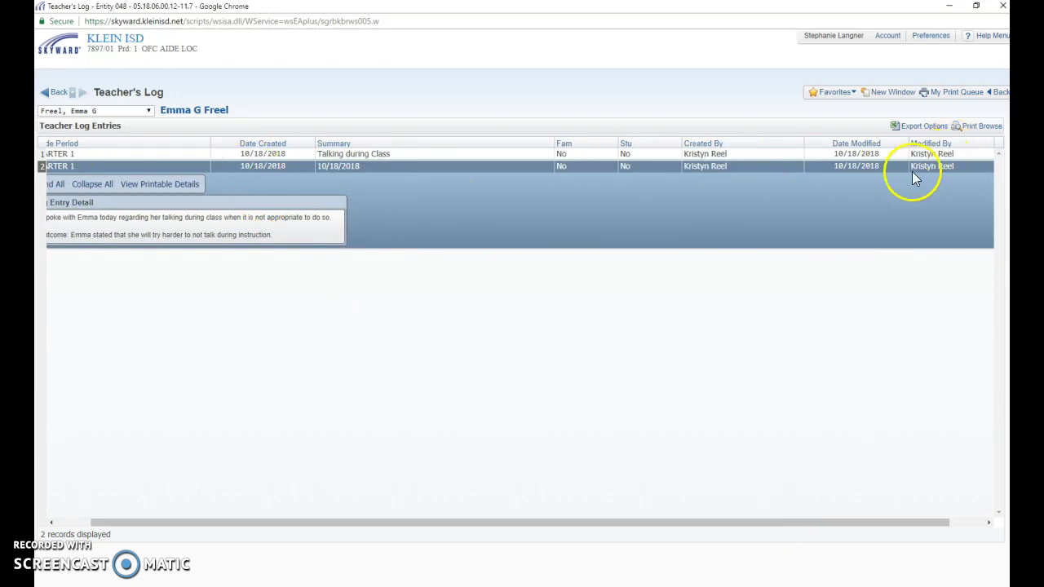
{"action": "left_click_drag", "start_coordinate": [771, 526], "coordinate": [550, 540]}
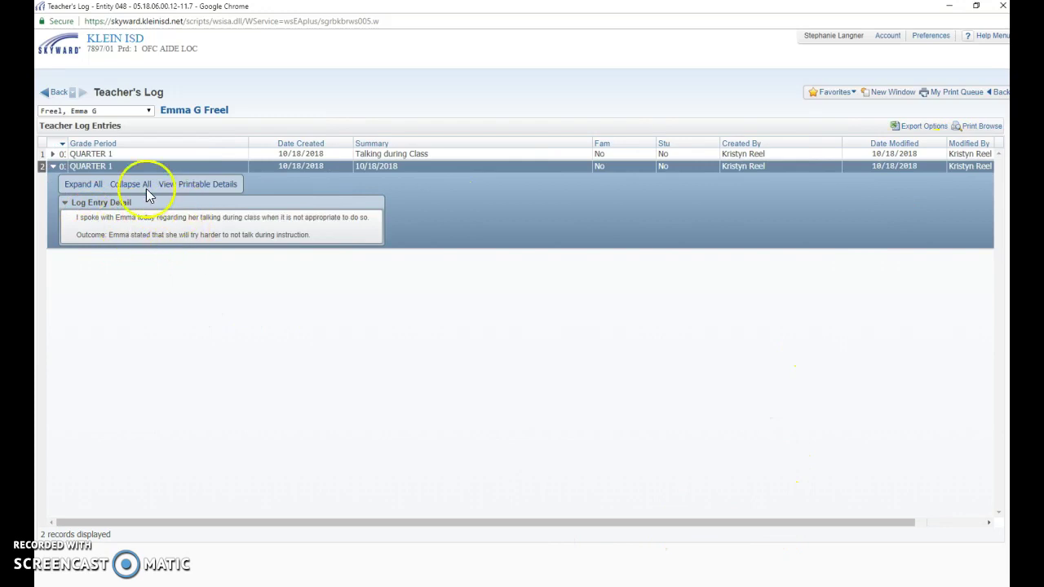
{"action": "left_click", "coordinate": [52, 167]}
{"action": "left_click", "coordinate": [53, 155]}
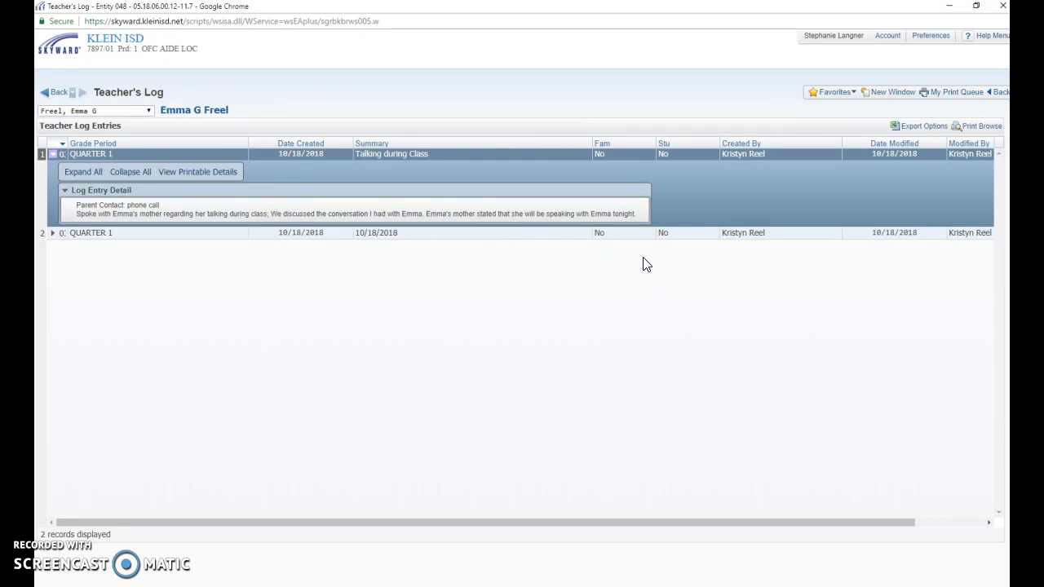
{"action": "left_click", "coordinate": [527, 175]}
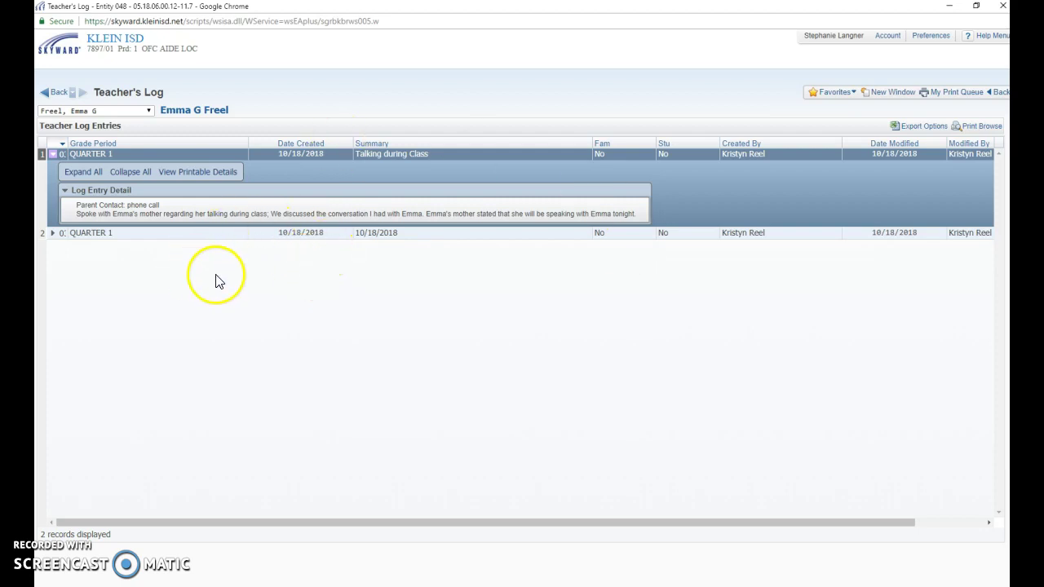